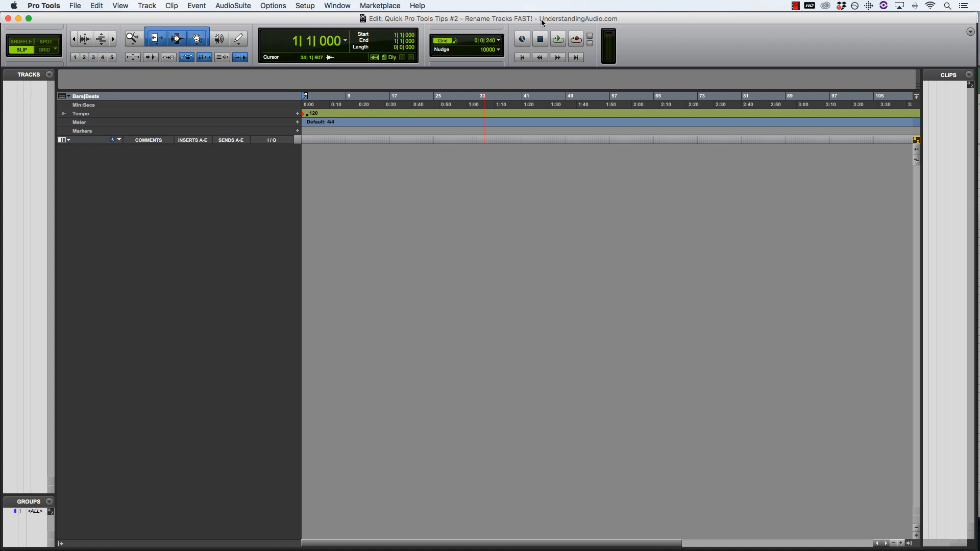
# Set up an audio import that copies Audio 1.wav through Audio 7.wav from the Stems folder.
pyautogui.press('shift+super+i')
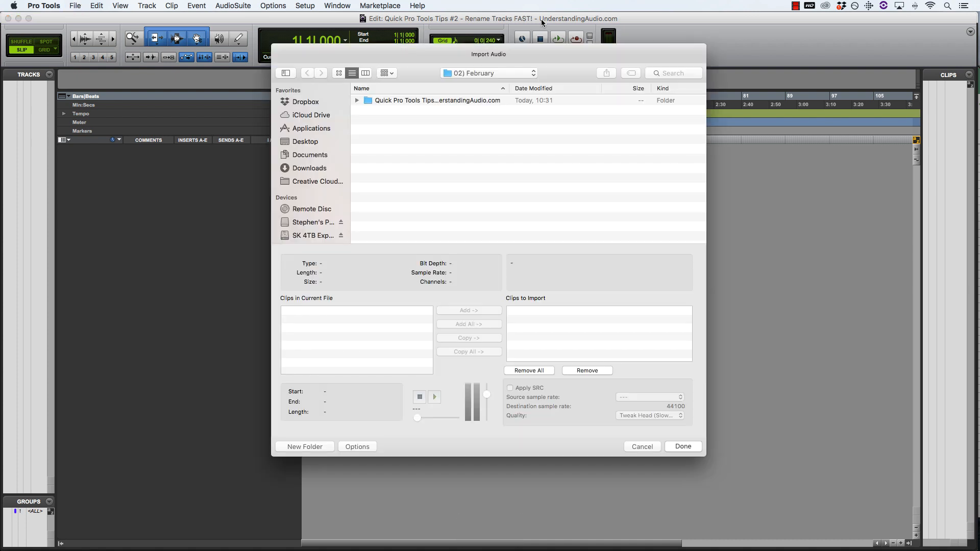
pyautogui.doubleClick(431, 100)
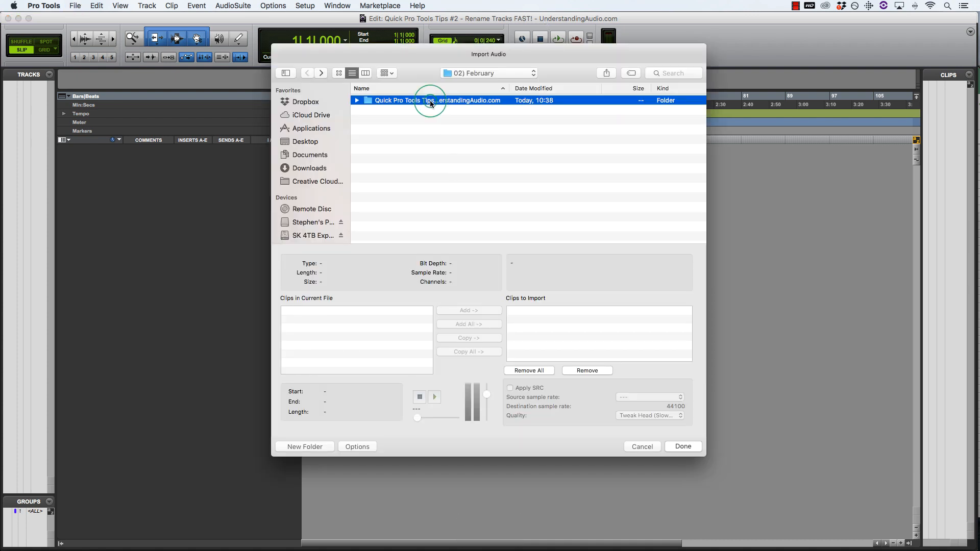
pyautogui.click(399, 148)
pyautogui.doubleClick(398, 148)
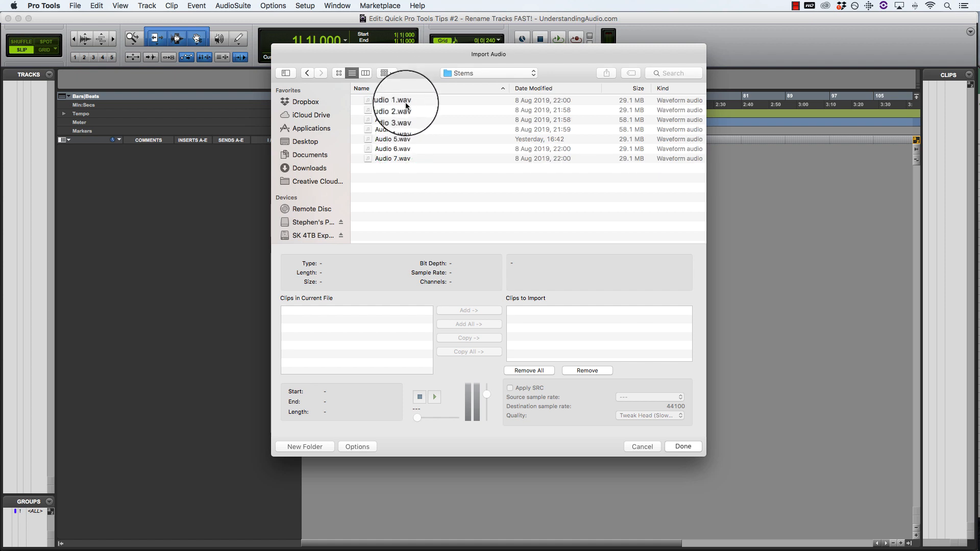
pyautogui.click(391, 158)
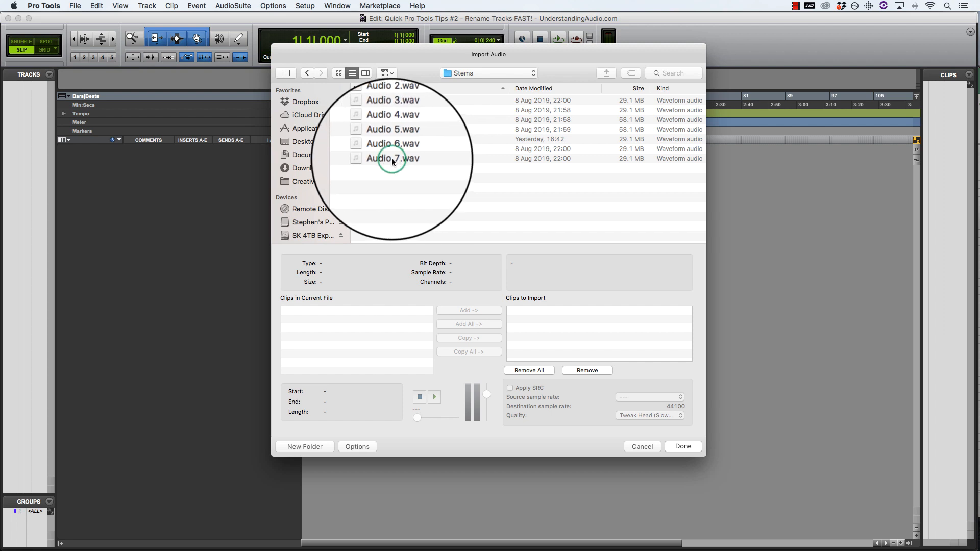
pyautogui.keyDown('shift'); pyautogui.click(393, 101); pyautogui.keyUp('shift')
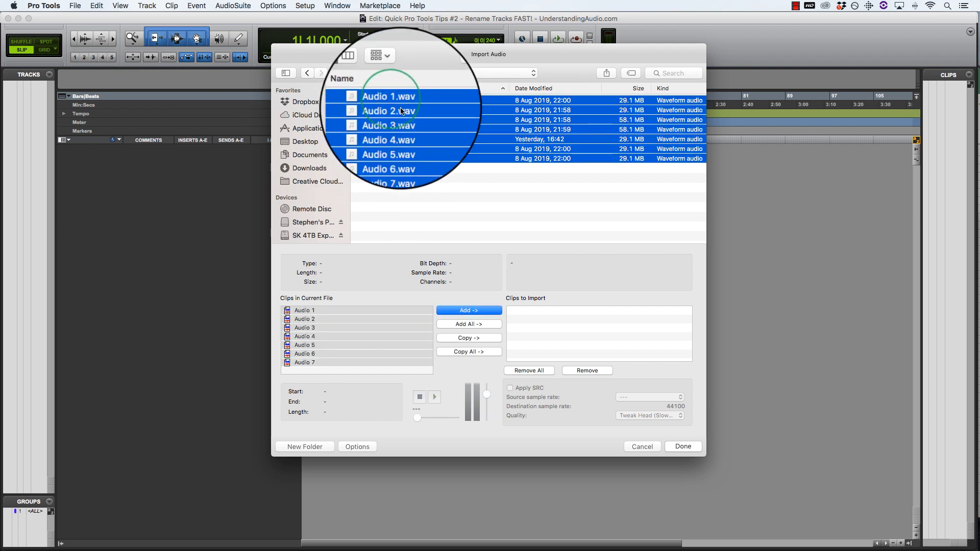
pyautogui.click(478, 338)
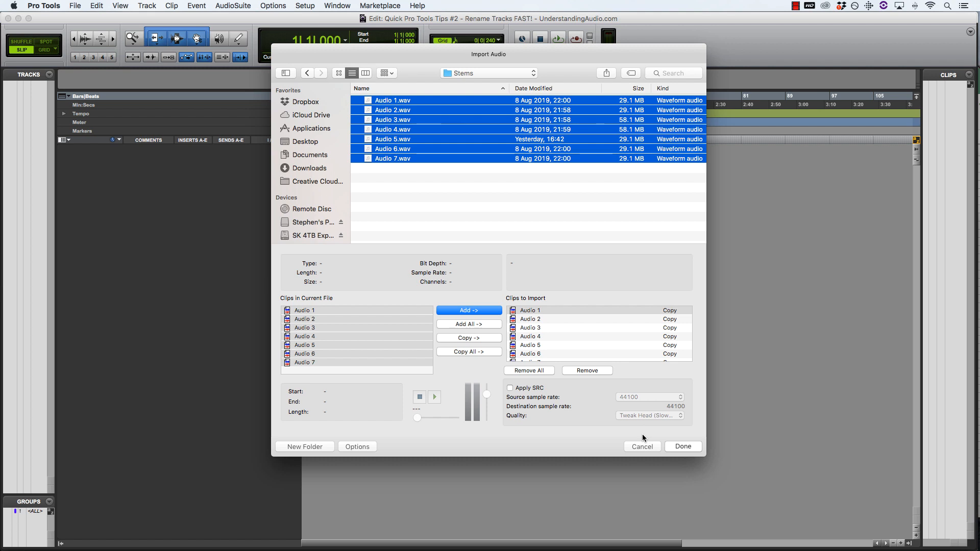
# Complete the import of the seven clips, placing them on new tracks at Session Start.
pyautogui.click(676, 447)
pyautogui.click(676, 447)
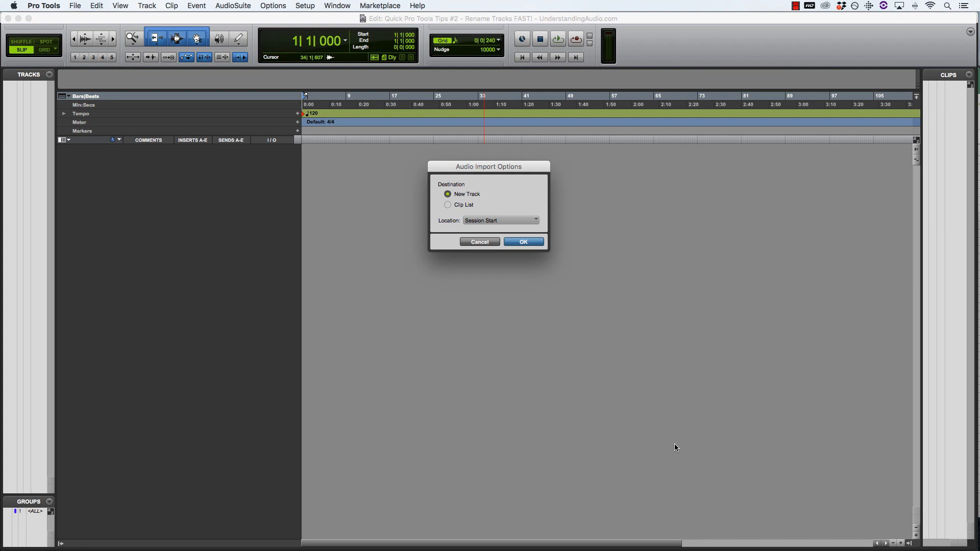
pyautogui.press('Return')
pyautogui.press('super+bracketleft')
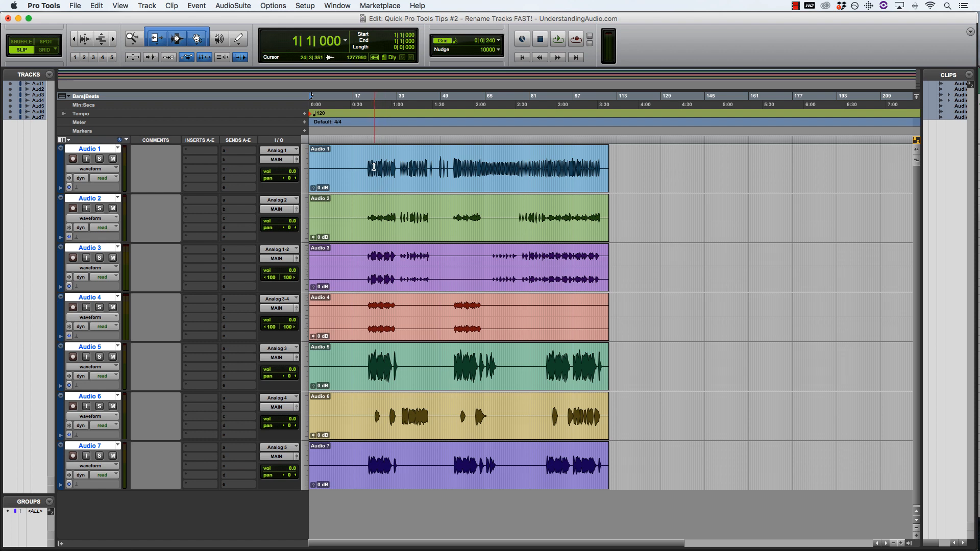
# Solo the Audio 1 track and play it from just before its first sound, zooming in on the timeline.
pyautogui.click(367, 165)
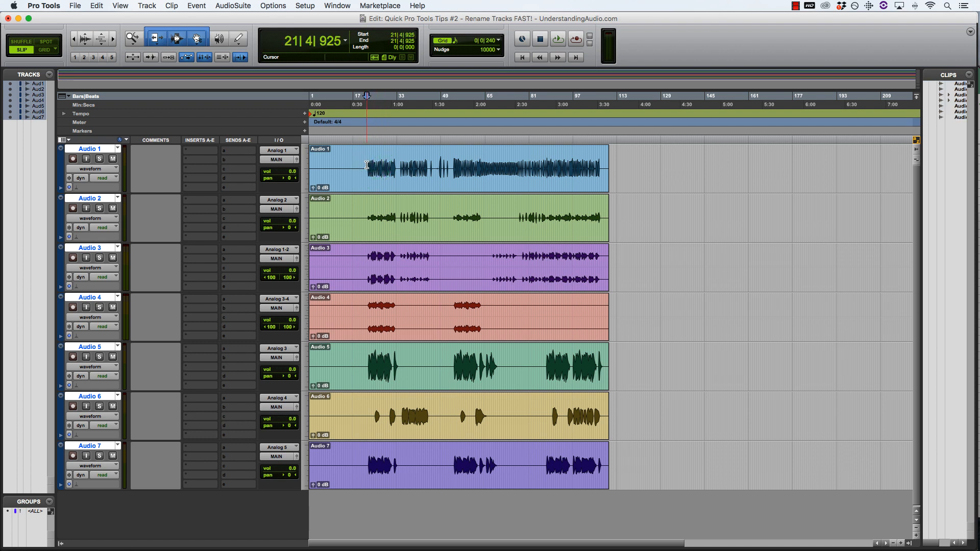
pyautogui.hotkey('shift', 's')
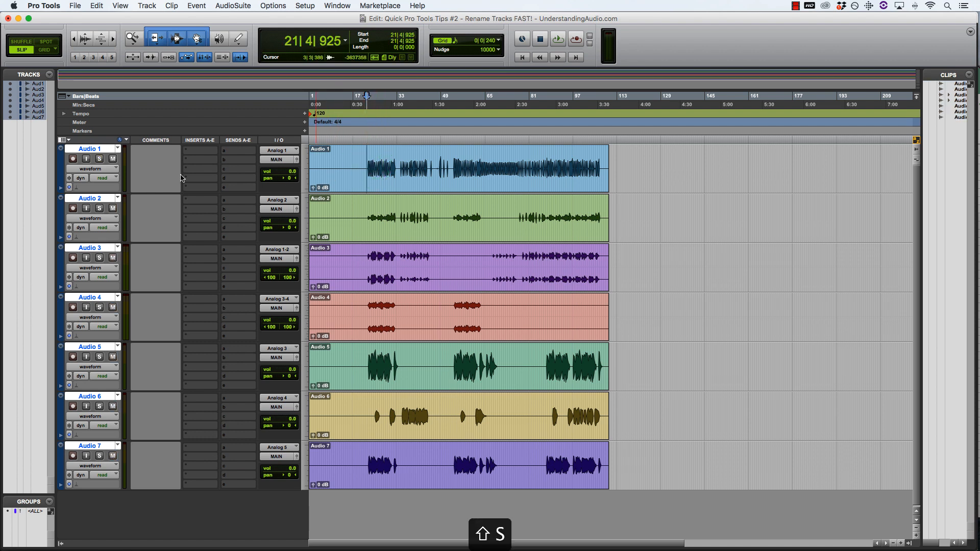
pyautogui.click(100, 159)
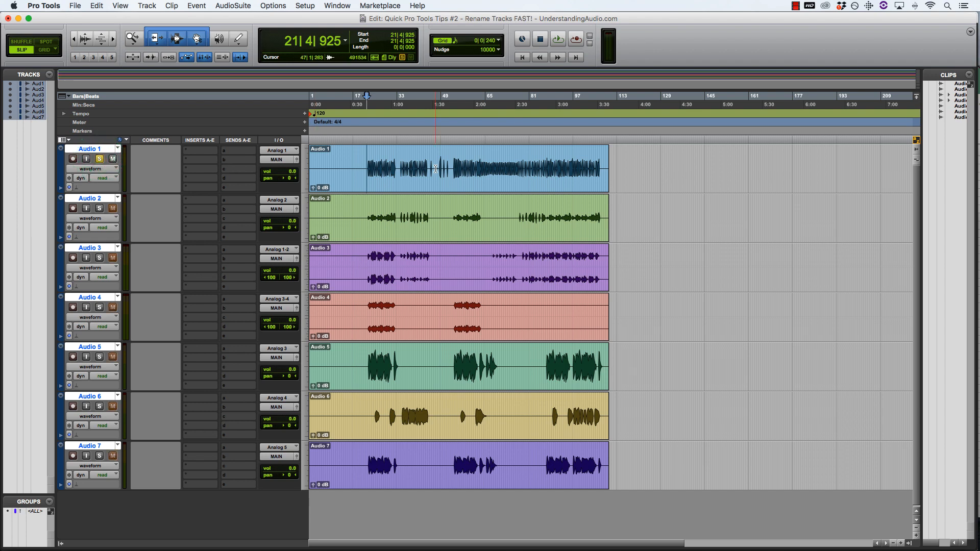
pyautogui.press('space')
pyautogui.press('t')
pyautogui.press('t')
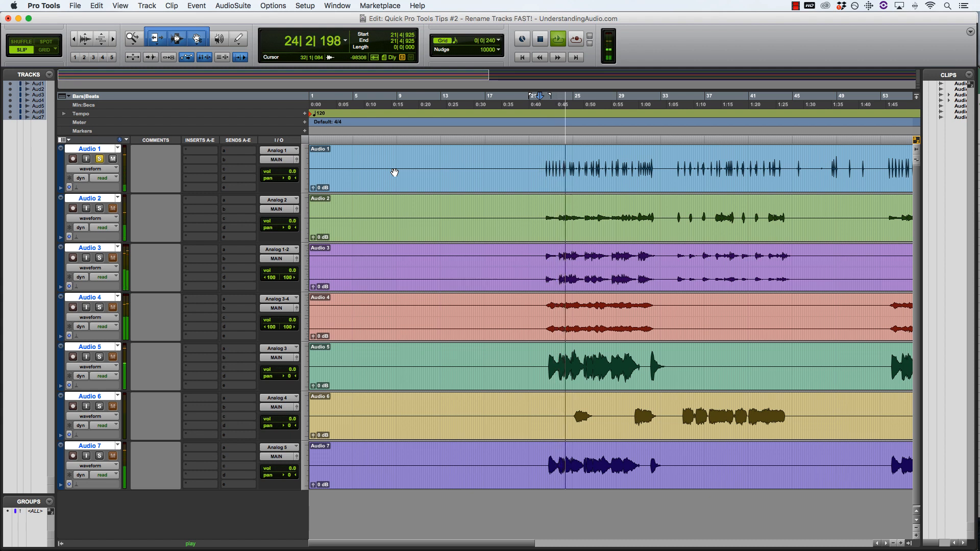
pyautogui.press('space')
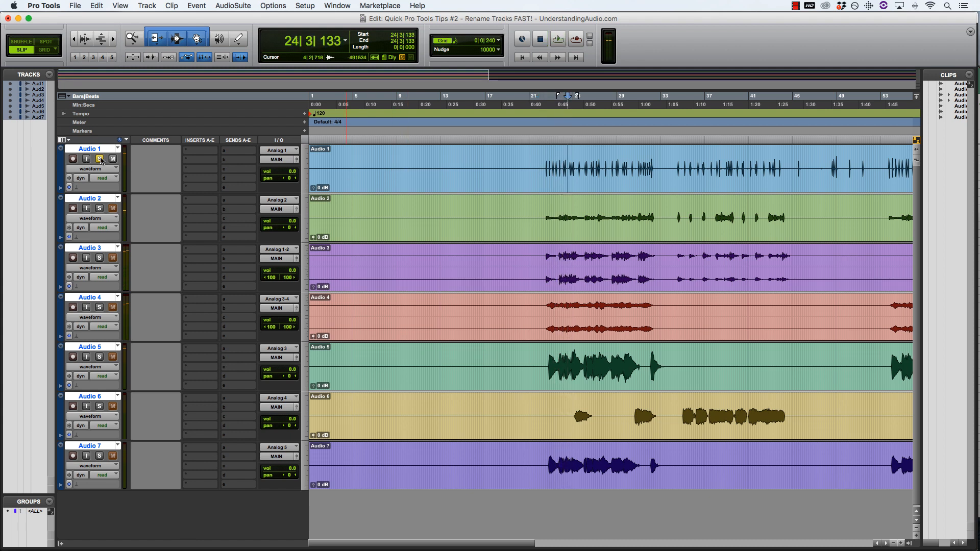
# Audition the Audio 2 and Audio 3 tracks one at a time in solo.
pyautogui.click(544, 209)
pyautogui.hotkey('shift', 's')
pyautogui.press('space')
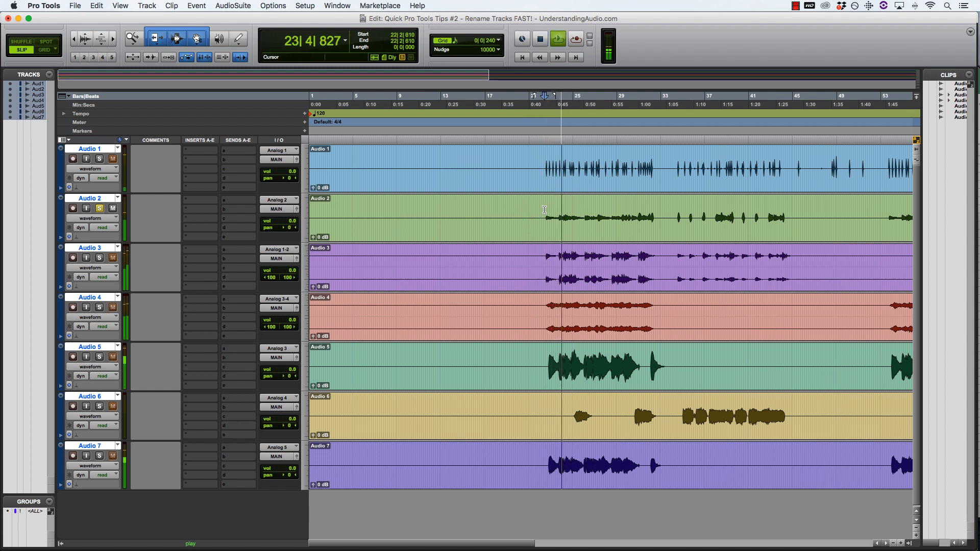
pyautogui.press('space')
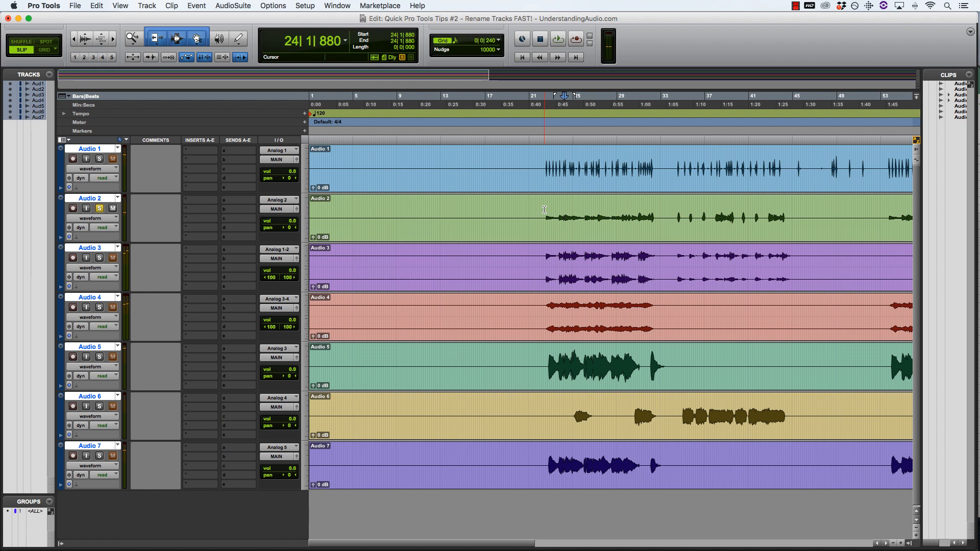
pyautogui.hotkey('shift', 's')
pyautogui.hotkey('shift', 's')
pyautogui.press('space')
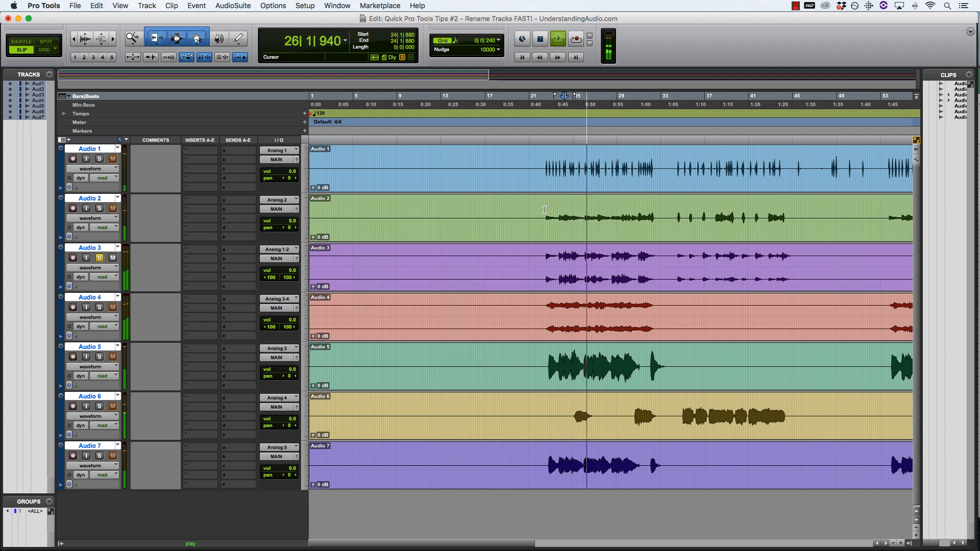
pyautogui.press('space')
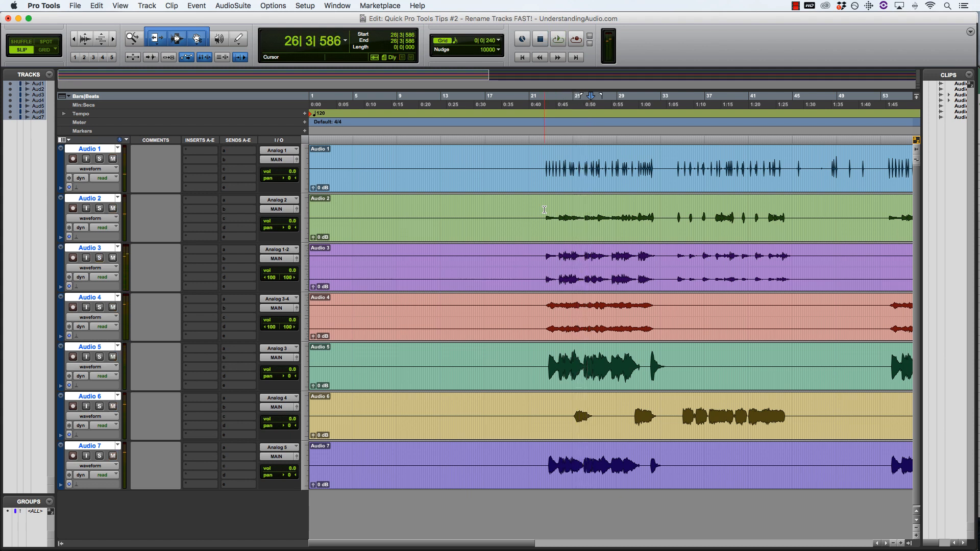
# Audition the Audio 4 and Audio 5 tracks one at a time in solo.
pyautogui.hotkey('shift', 's')
pyautogui.press('space')
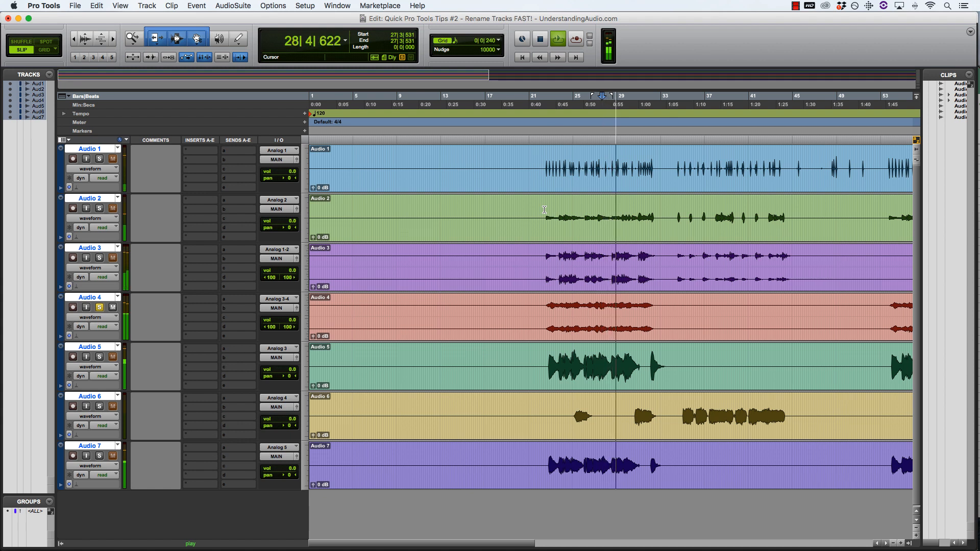
pyautogui.press('space')
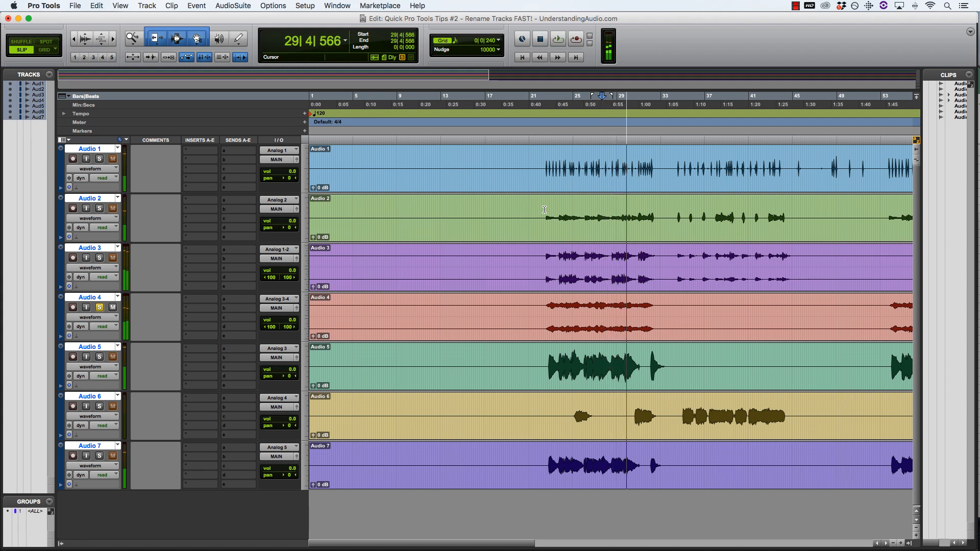
pyautogui.press(';')
pyautogui.hotkey('shift', 's')
pyautogui.press('space')
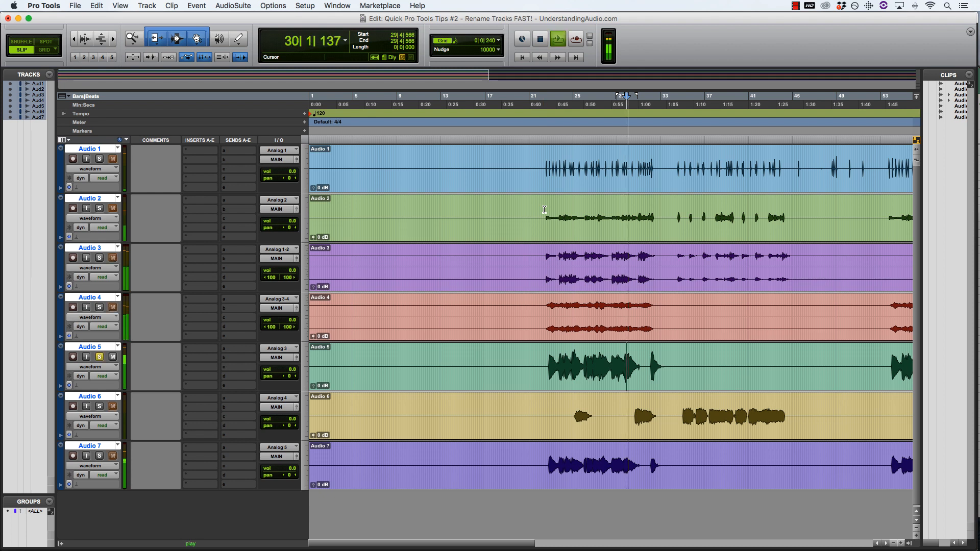
pyautogui.press('space')
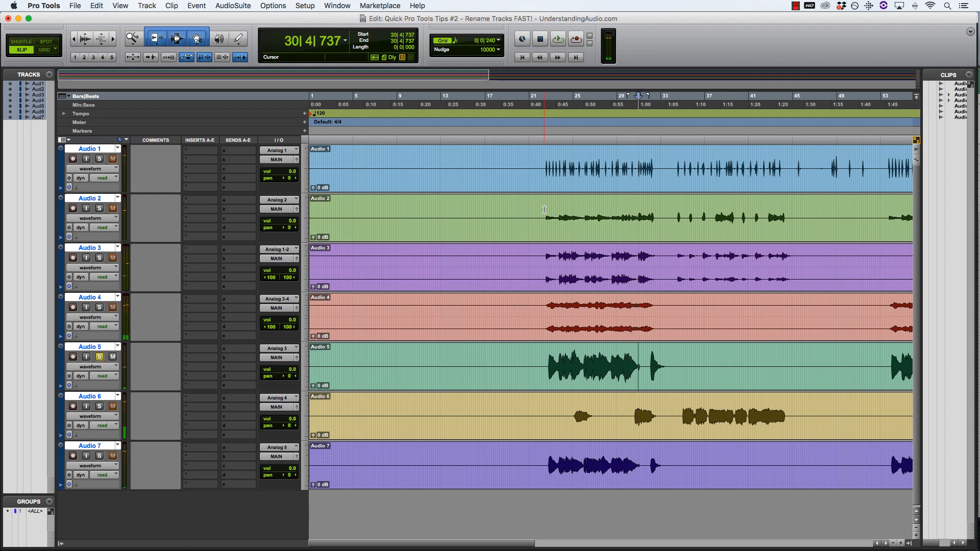
# Audition the Audio 6 and Audio 7 tracks one at a time in solo, leaving no track soloed.
pyautogui.hotkey('shift', 's')
pyautogui.press('space')
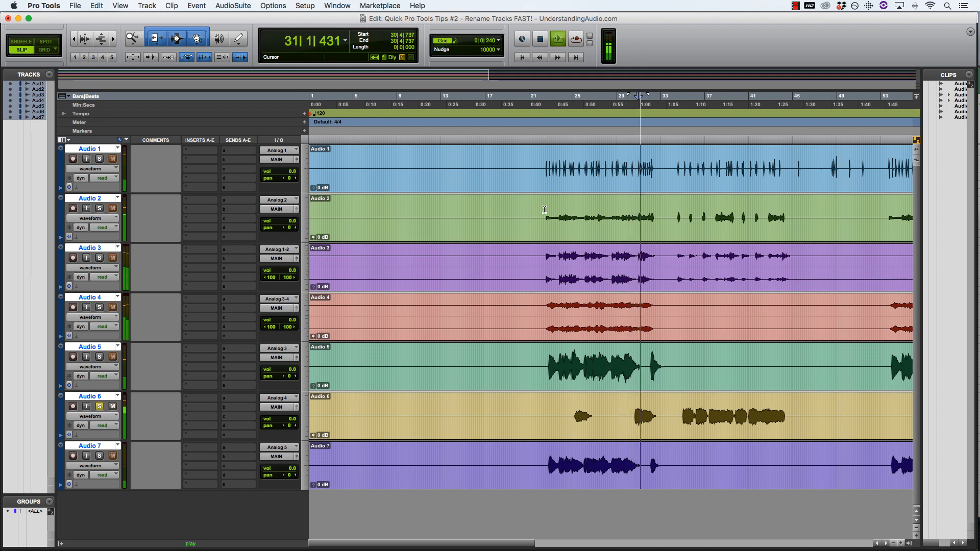
pyautogui.press('space')
pyautogui.hotkey('shift', 's')
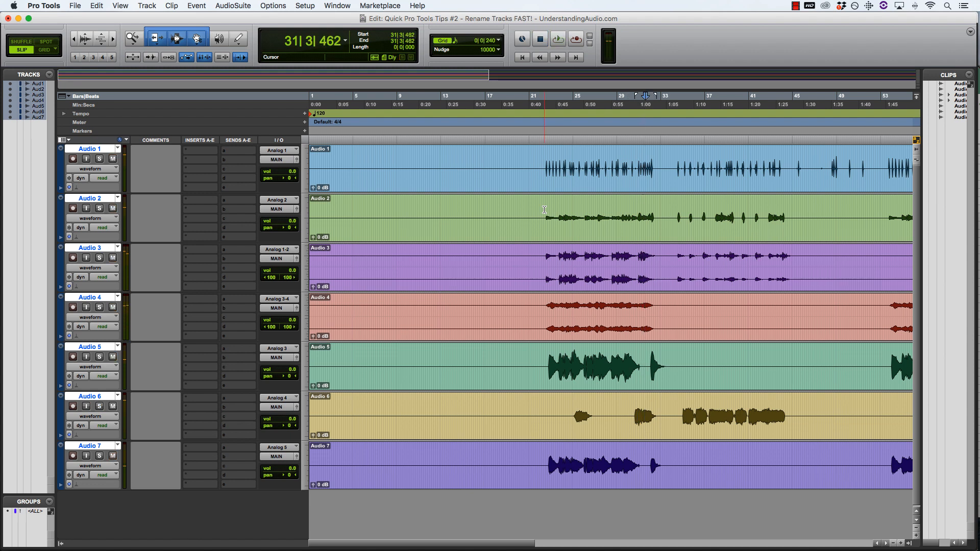
pyautogui.click(591, 466)
pyautogui.hotkey('shift', 's')
pyautogui.press('space')
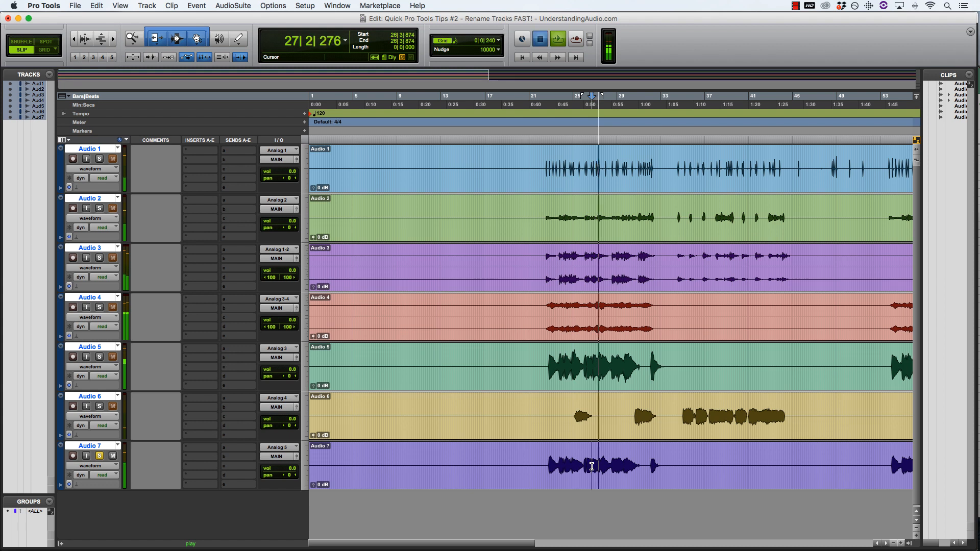
pyautogui.press('space')
pyautogui.hotkey('shift', 's')
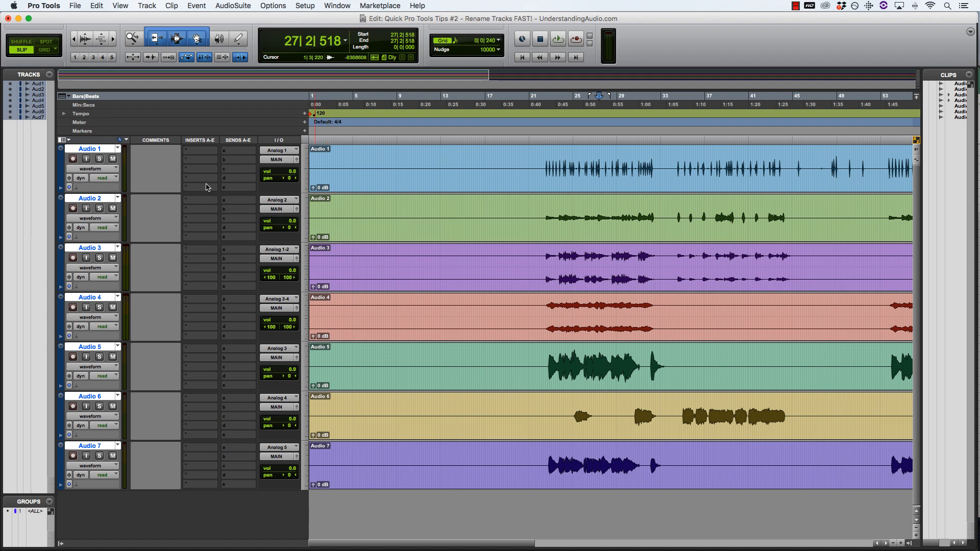
# Rename tracks Audio 1, Audio 2 and Audio 3 as Kick, Bass and Arp Synth, reopening the naming dialog for each.
pyautogui.doubleClick(100, 148)
pyautogui.write('Kick')
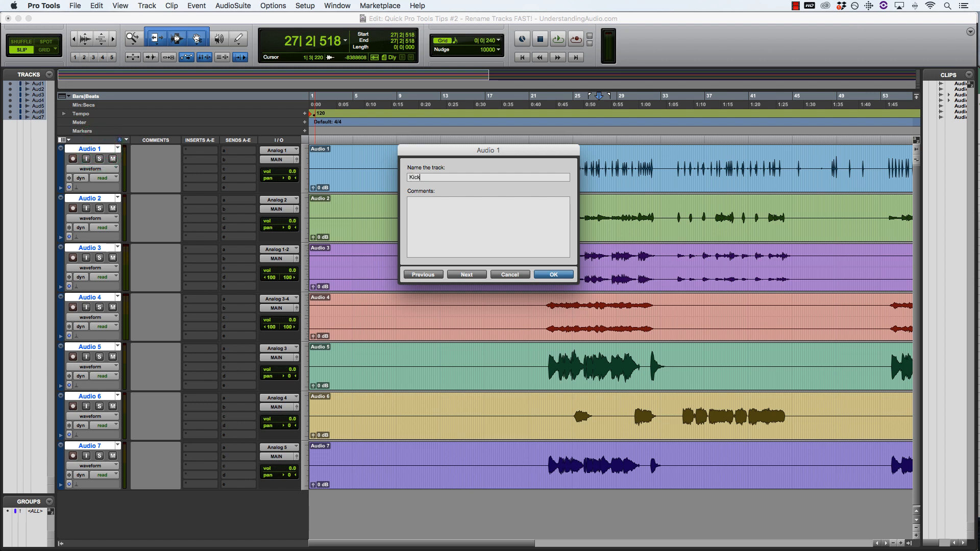
pyautogui.press('Return')
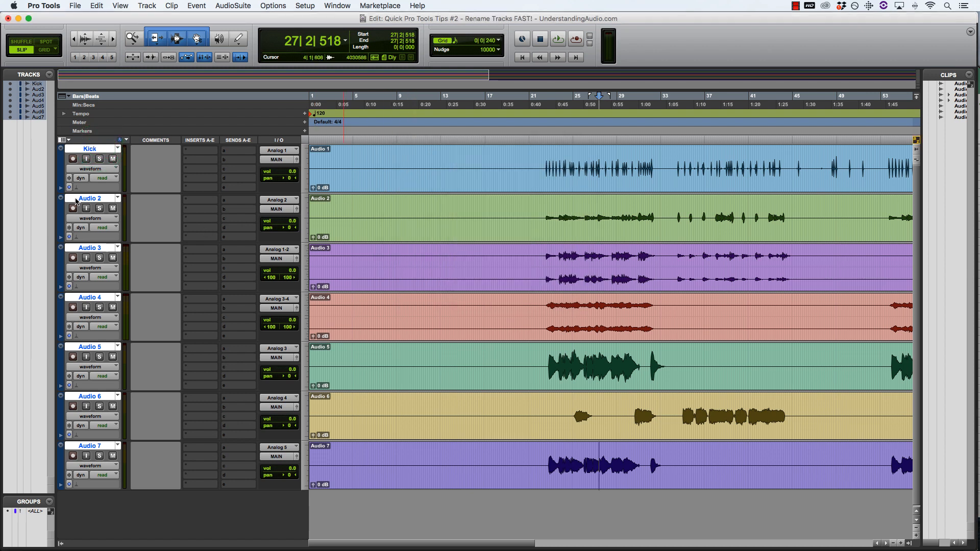
pyautogui.doubleClick(90, 198)
pyautogui.write('Bass')
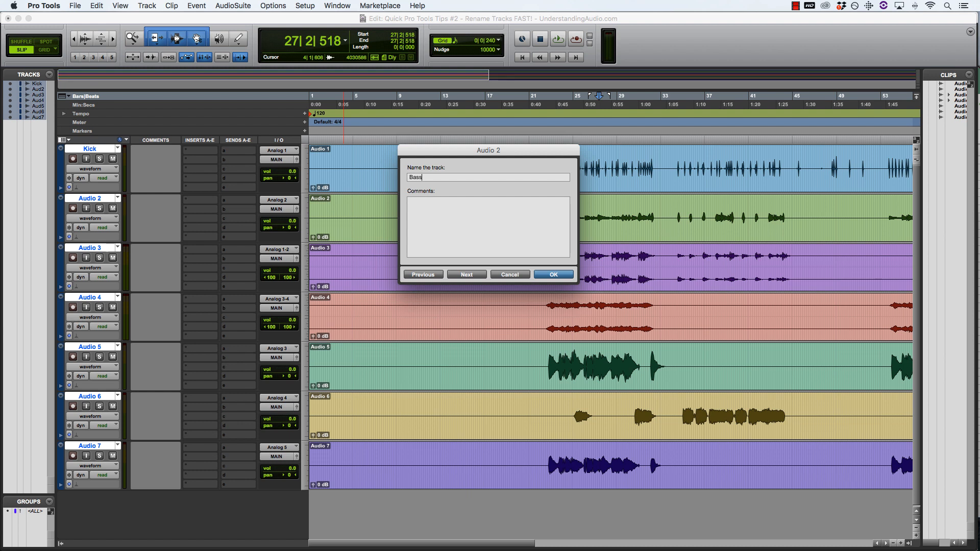
pyautogui.press('Return')
pyautogui.doubleClick(90, 248)
pyautogui.write('Arp Synth')
pyautogui.press('Return')
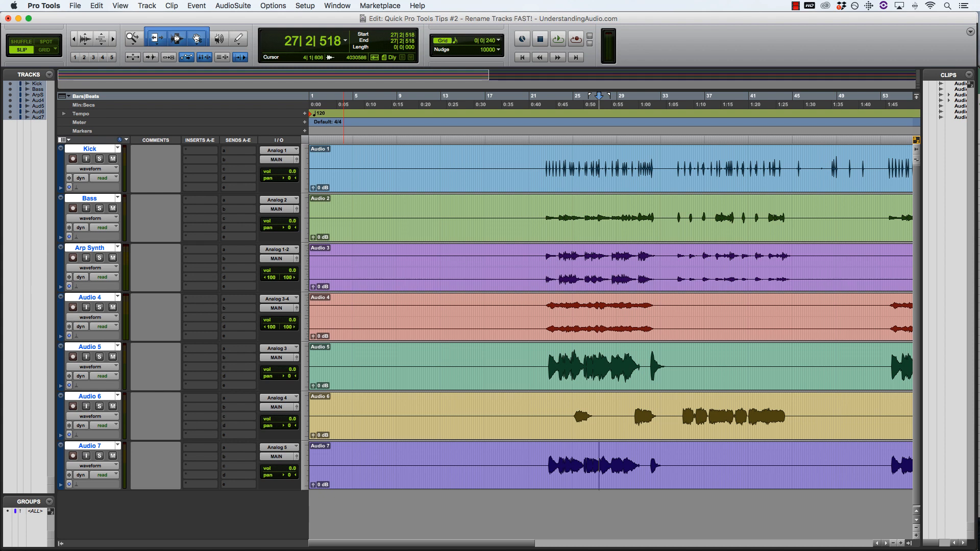
# Undo the renaming of the first three tracks.
pyautogui.press('super+z')
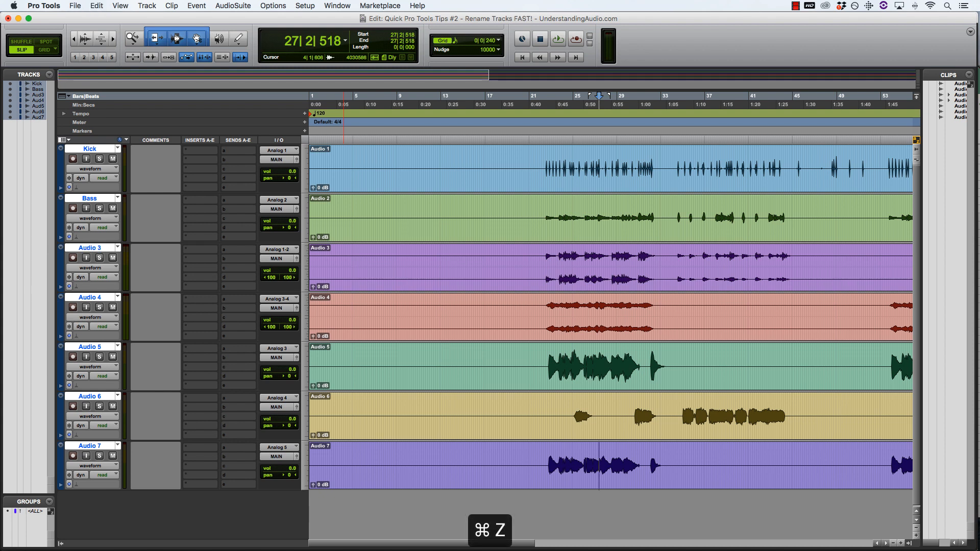
pyautogui.press('super+z')
pyautogui.press('super+z')
# Rename tracks Audio 1 to Audio 4 as Kick, Bass, Arp Synth and Pad without closing the naming dialog between tracks.
pyautogui.doubleClick(101, 148)
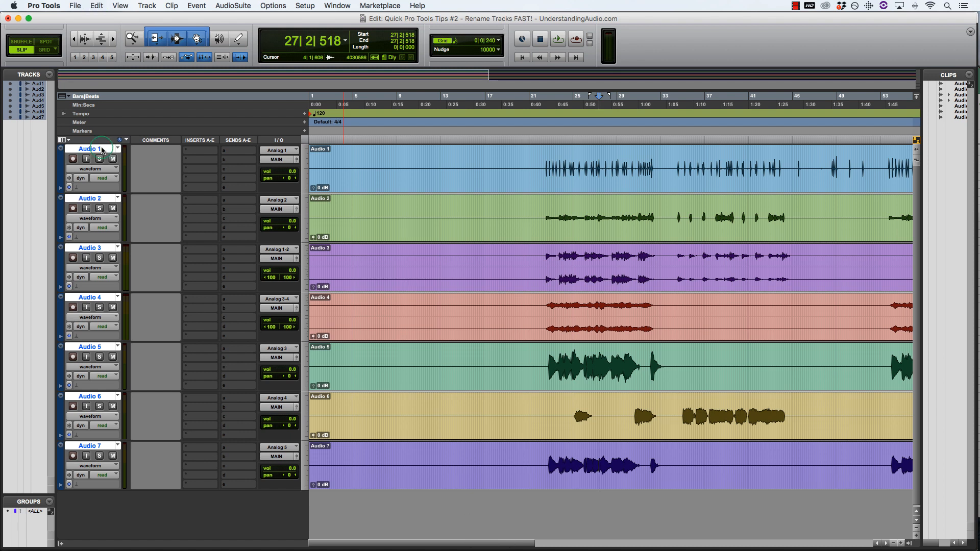
pyautogui.write('Kick')
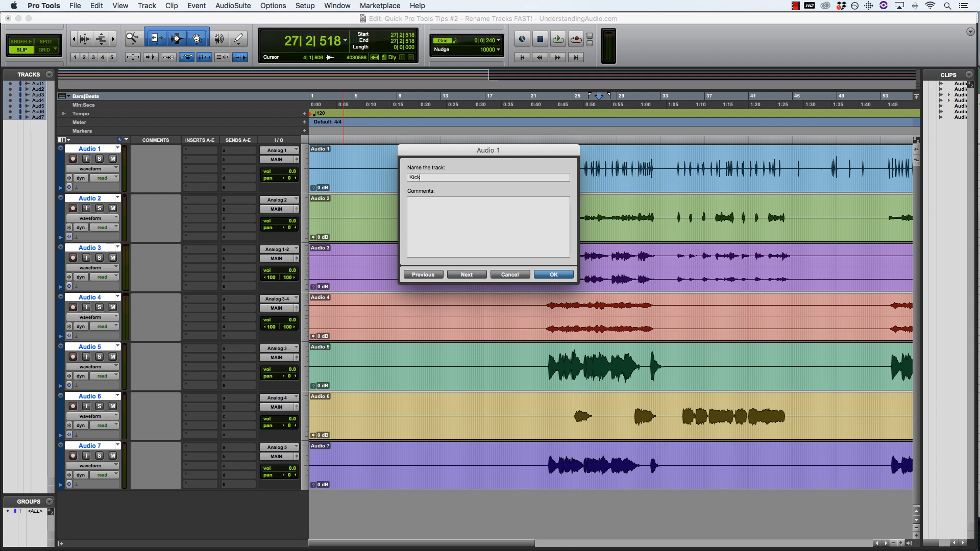
pyautogui.press('super+Right')
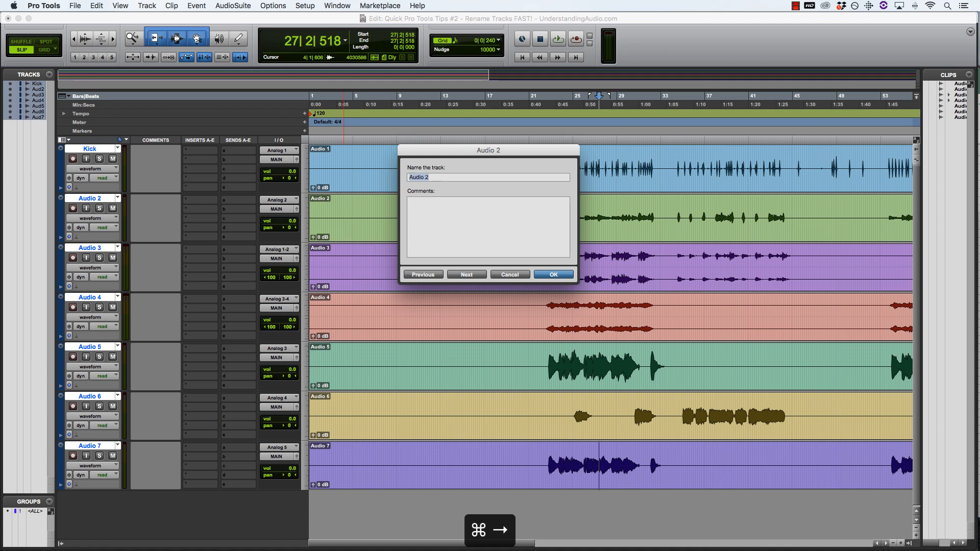
pyautogui.write('Bass')
pyautogui.press('super+Right')
pyautogui.write('Arp Synth')
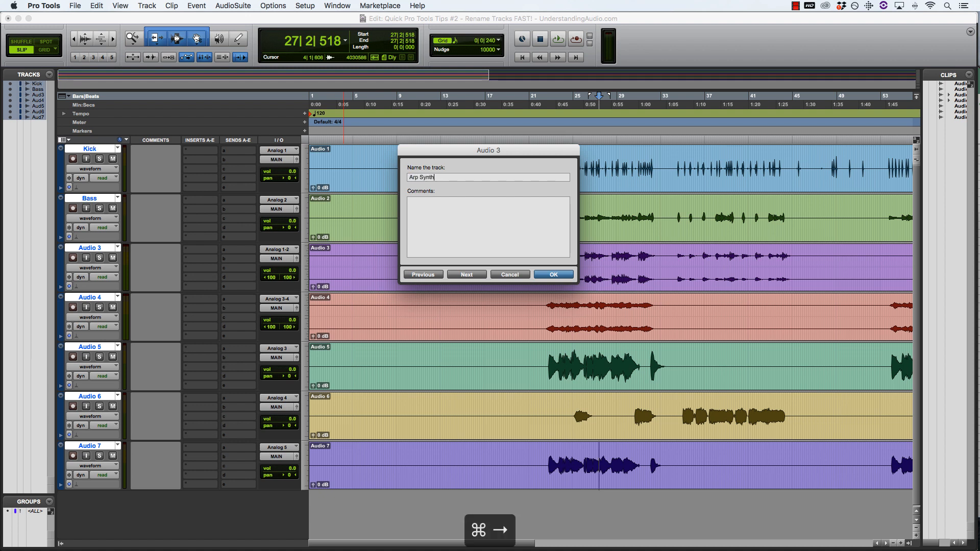
pyautogui.press('super+Right')
pyautogui.write('Pad')
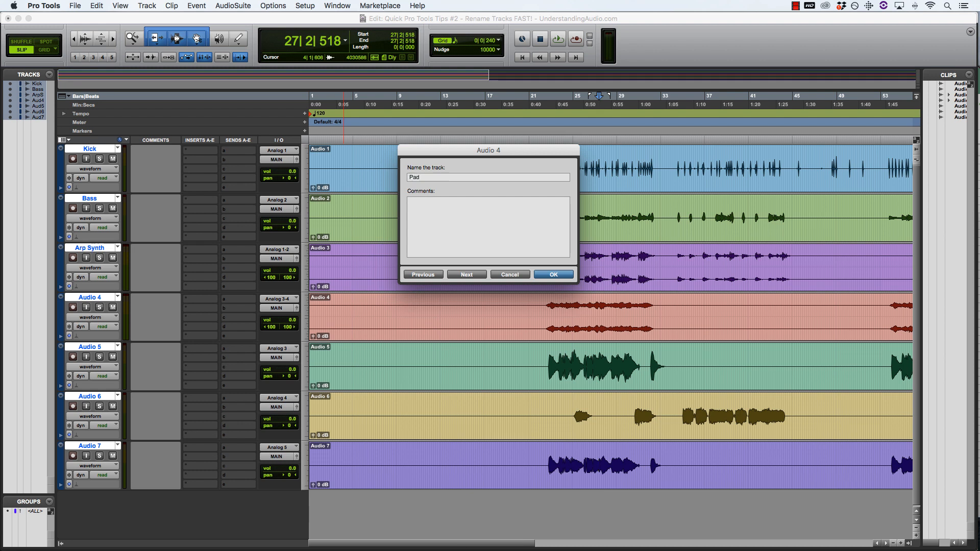
# Name the Audio 5 track Gtr 1 in the same dialog and copy that name.
pyautogui.press('super+Right')
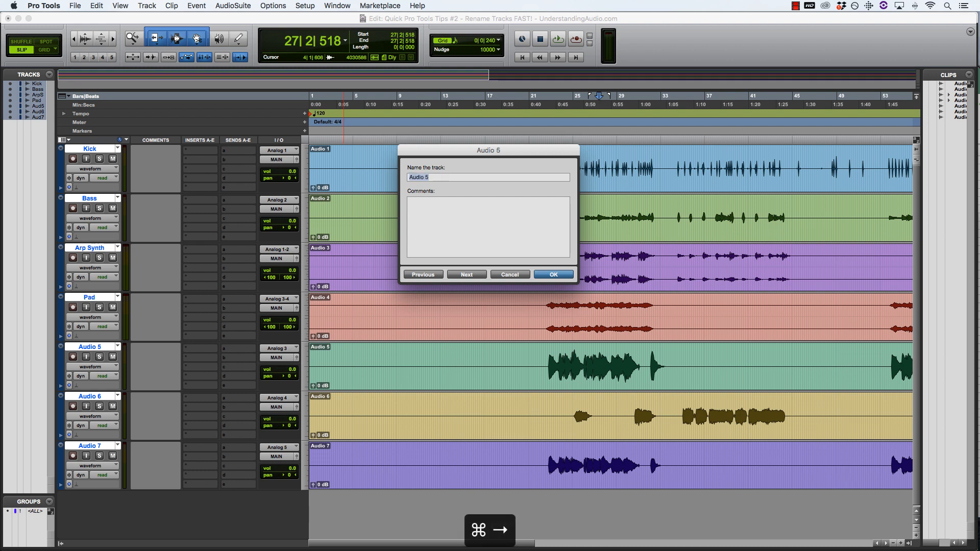
pyautogui.write('Gtr 1')
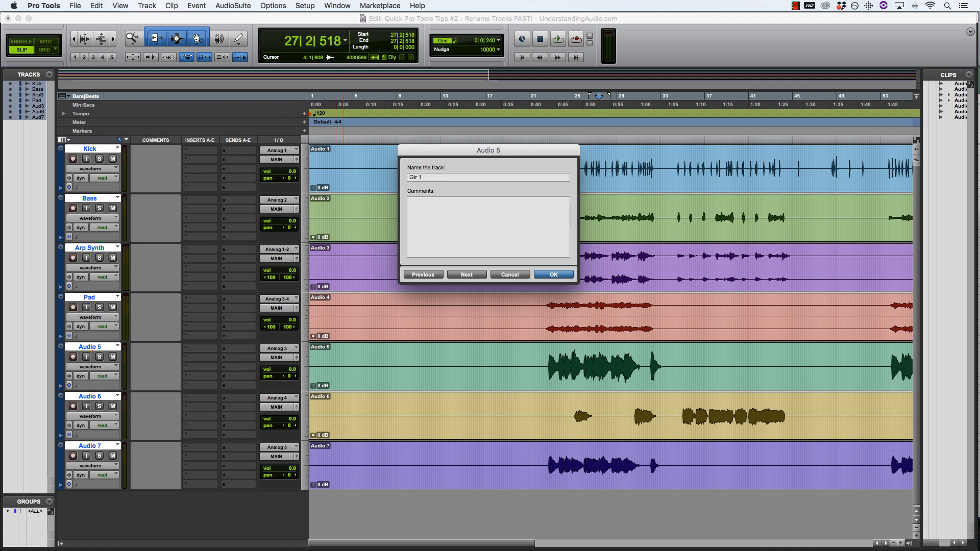
pyautogui.press('super+a')
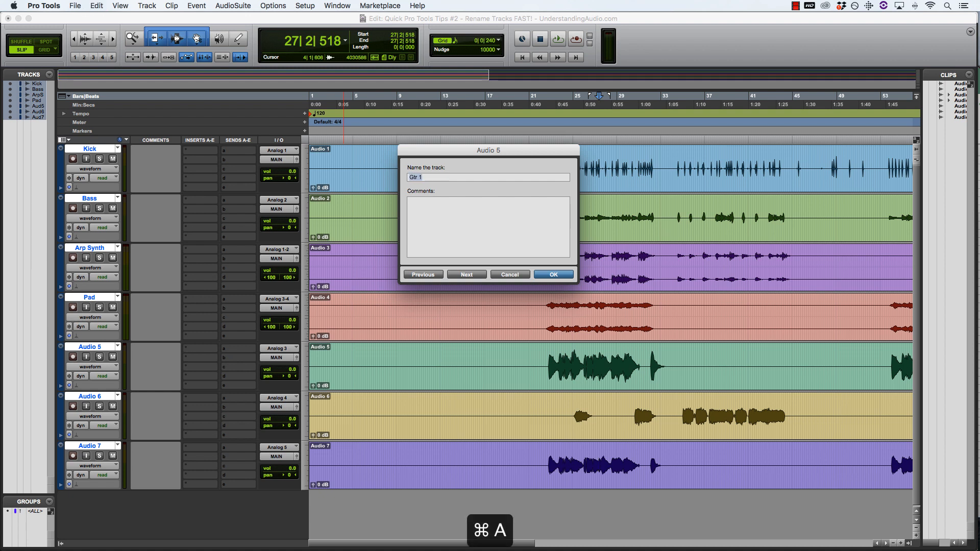
pyautogui.press('super+c')
# Paste the copied name onto Audio 6 and Audio 7, change the numbers to make Gtr 2 and Gtr 3, and confirm.
pyautogui.press('super+Right')
pyautogui.press('super+v')
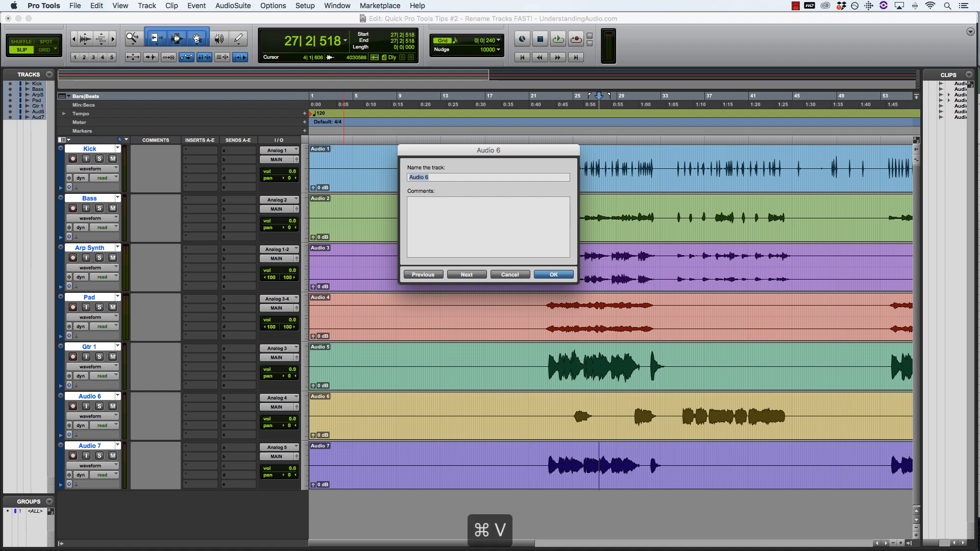
pyautogui.press('BackSpace')
pyautogui.write('2')
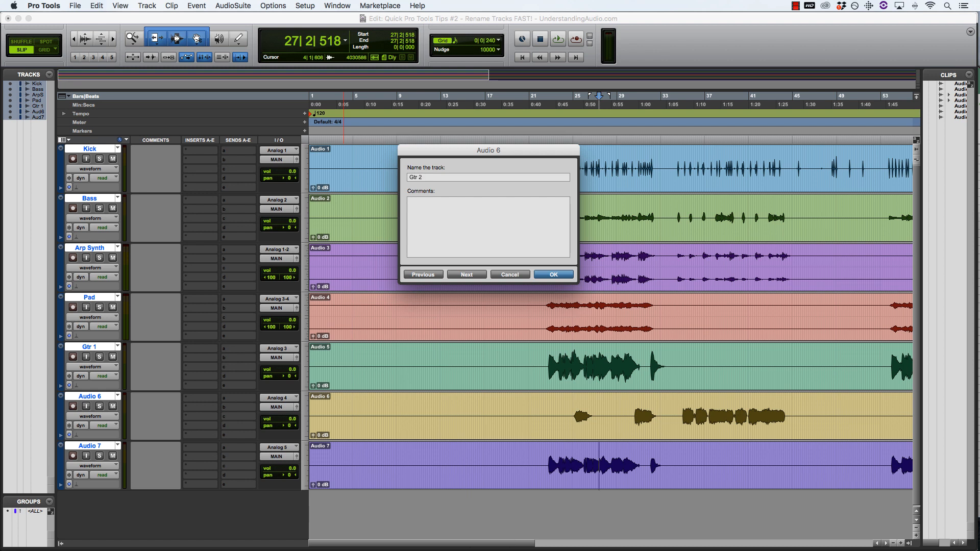
pyautogui.press('super+Right')
pyautogui.press('super+v')
pyautogui.press('BackSpace')
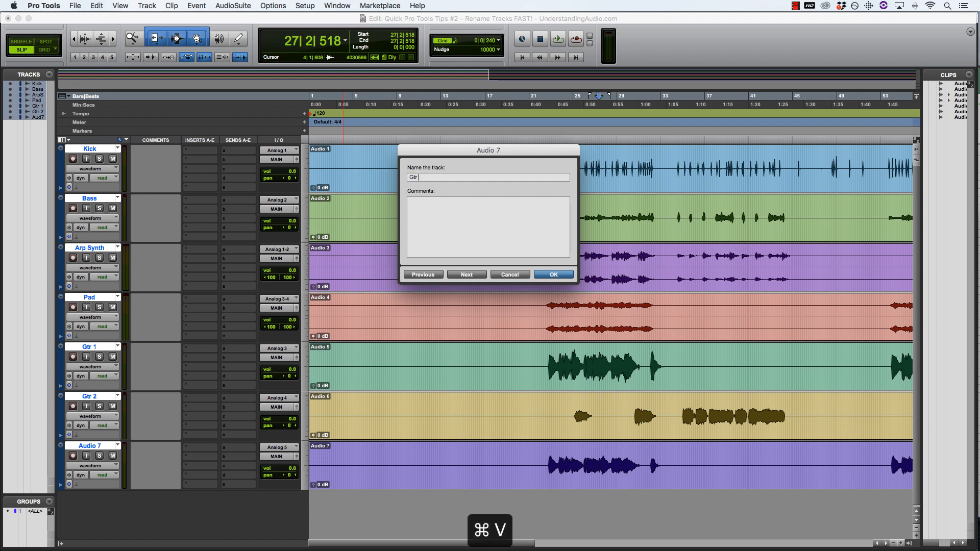
pyautogui.write('3')
pyautogui.press('Return')
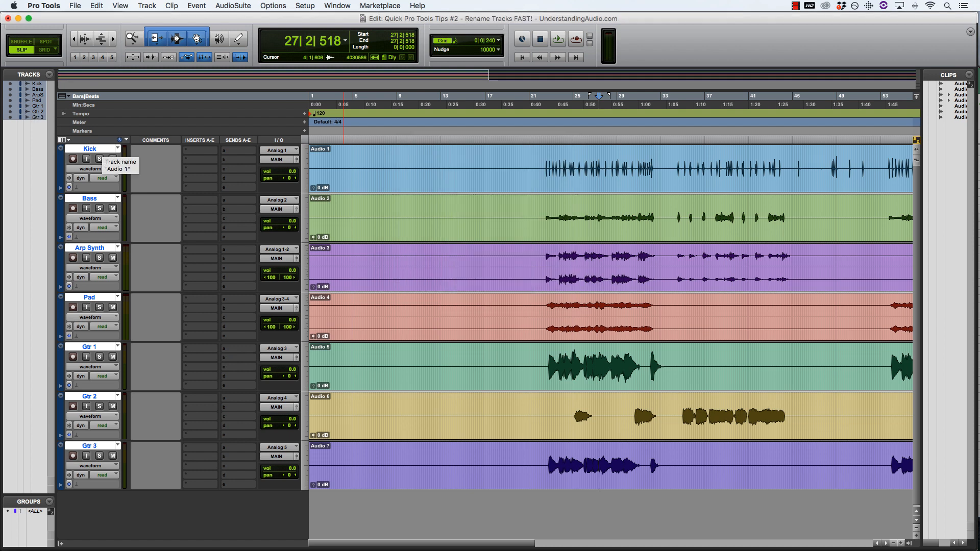
# Reopen the naming dialog for Gtr 1 and select its name backward one character at a time until it is fully highlighted.
pyautogui.click(391, 215)
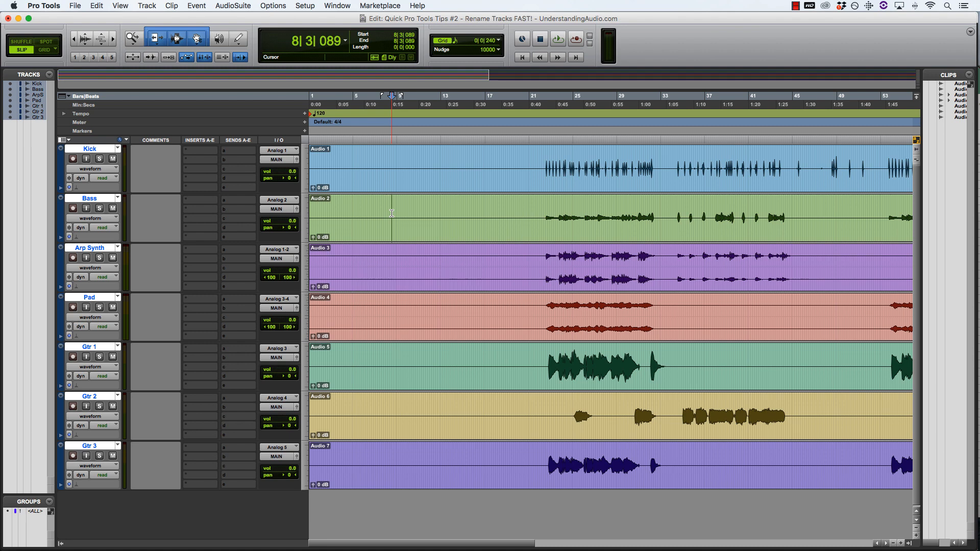
pyautogui.doubleClick(104, 349)
pyautogui.click(423, 177)
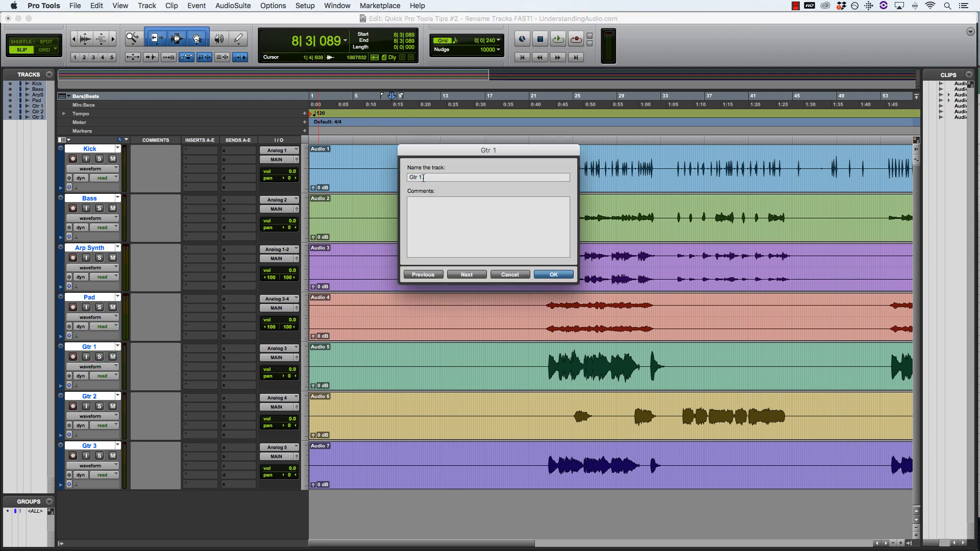
pyautogui.hotkey('shift', 'Left')
pyautogui.hotkey('shift', 'Left')
pyautogui.hotkey('shift', 'Left')
pyautogui.hotkey('shift', 'Left')
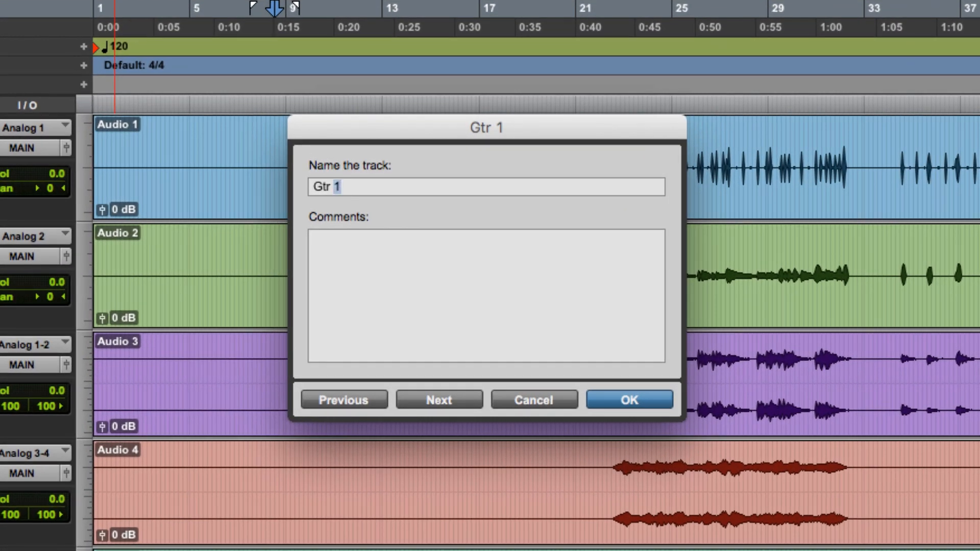
pyautogui.hotkey('shift', 'Left')
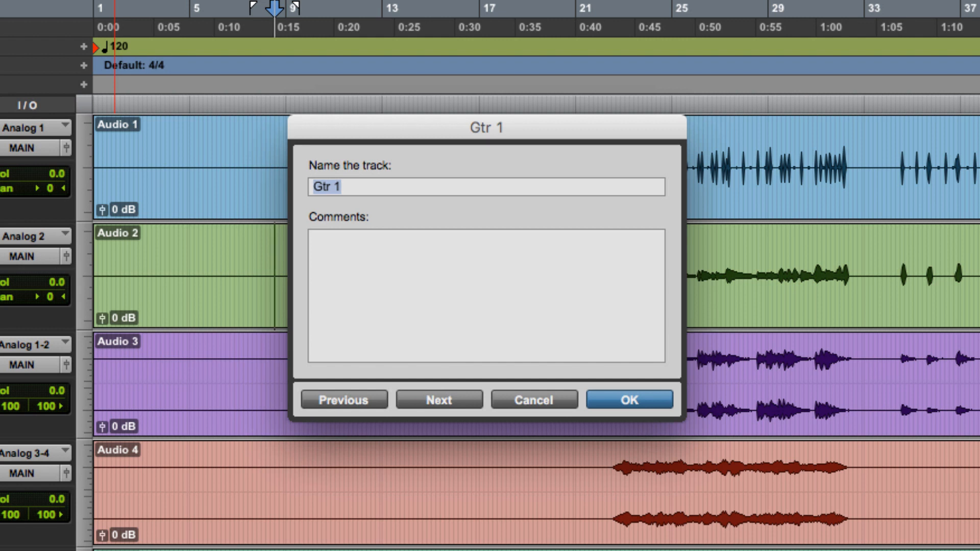
# From the start of the Gtr 1 name, extend the text selection one word at a time, and shrink it back.
pyautogui.press('Left')
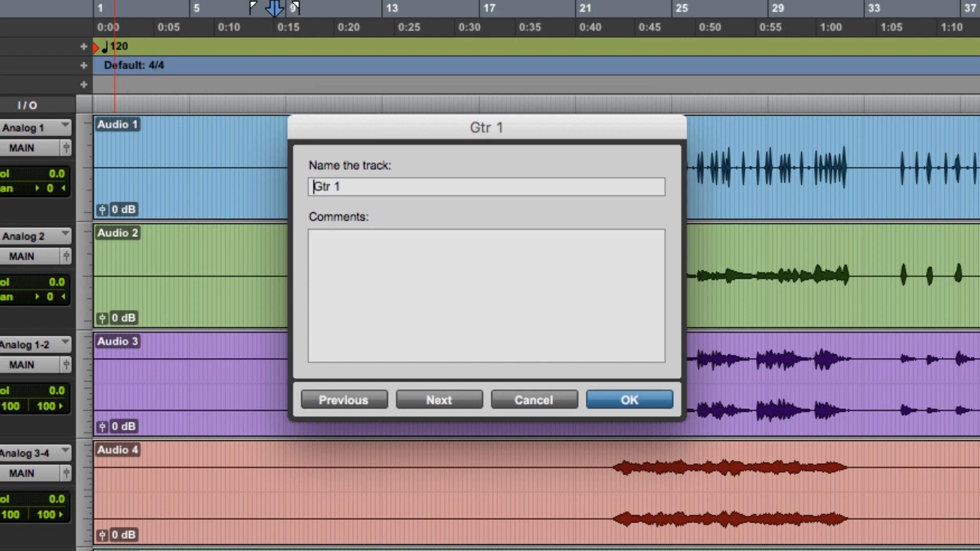
pyautogui.hotkey('alt', 'shift', 'Right')
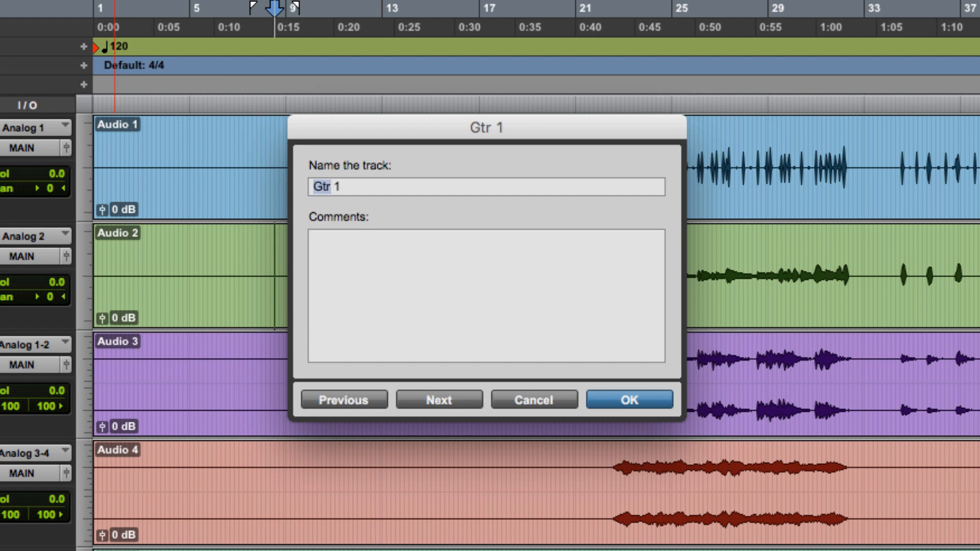
pyautogui.hotkey('alt', 'shift', 'Right')
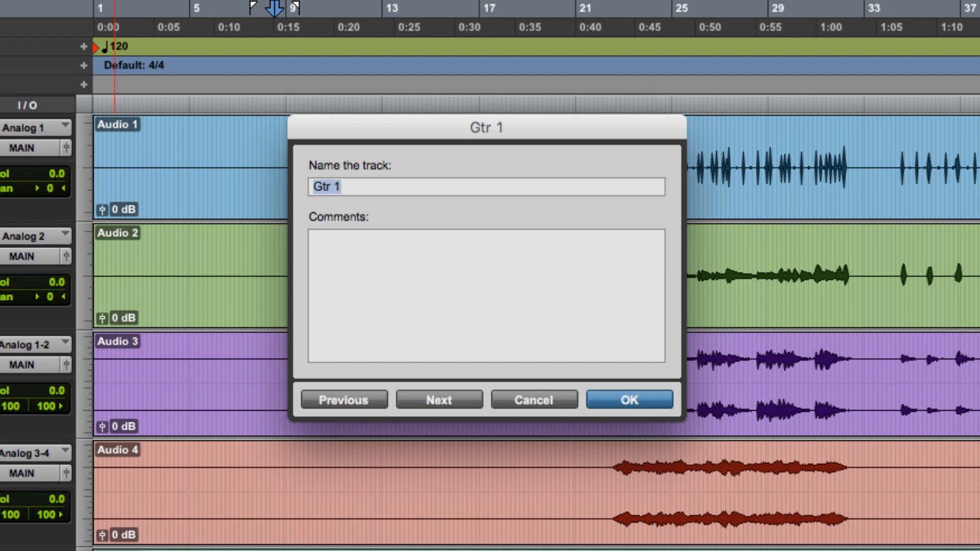
pyautogui.hotkey('alt', 'shift', 'Left')
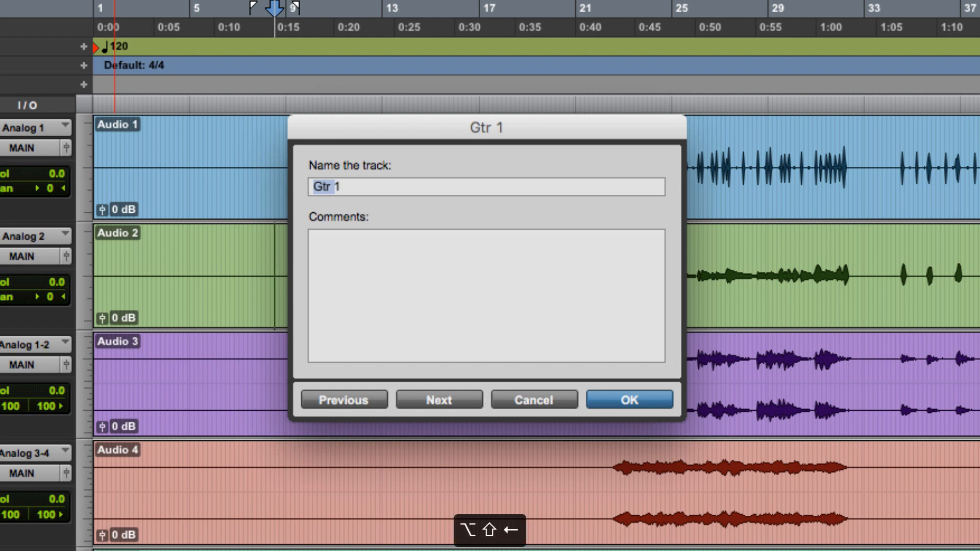
pyautogui.hotkey('alt', 'shift', 'Left')
# Copy only the word Gtr, paste it over the next track's name with the number 2, and cancel the dialog.
pyautogui.hotkey('alt', 'shift', 'Right')
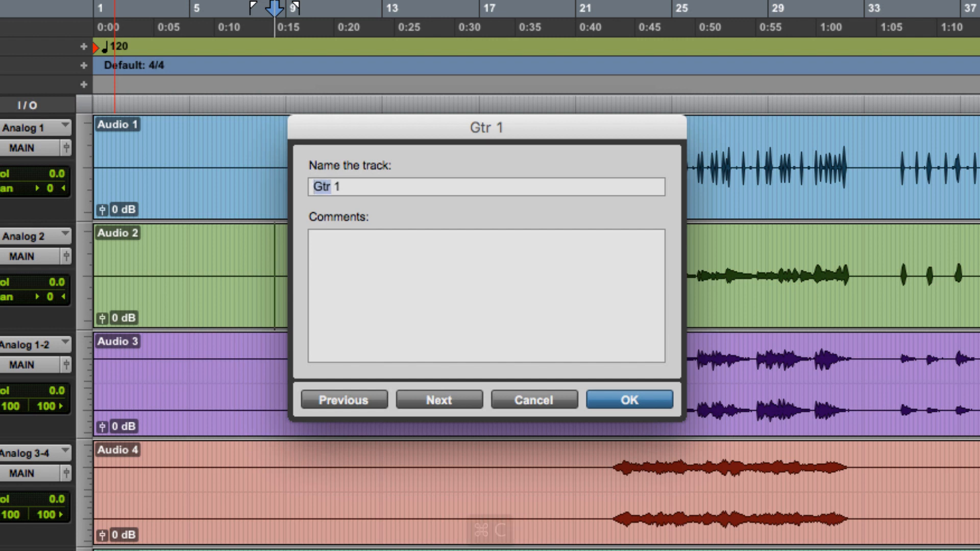
pyautogui.press('super+c')
pyautogui.press('super+Right')
pyautogui.press('super+v')
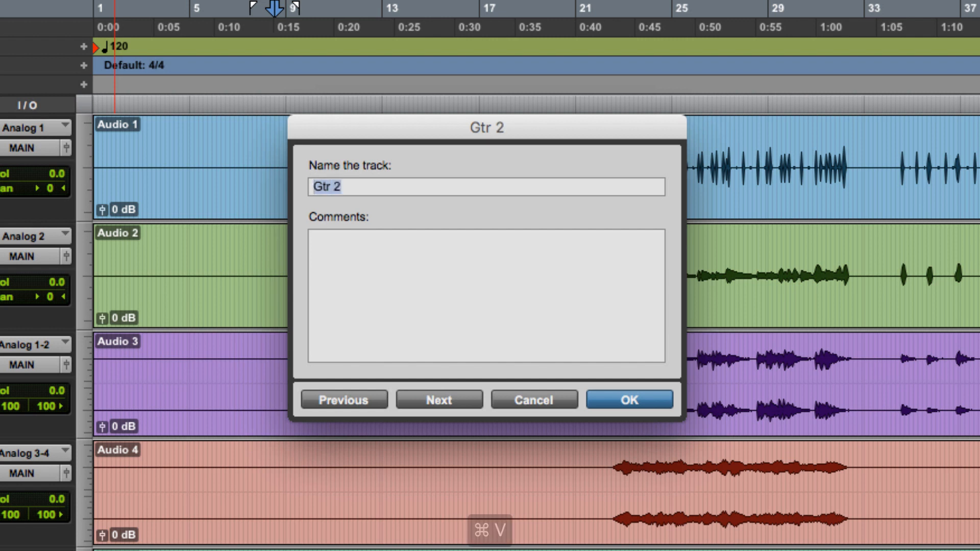
pyautogui.write('2')
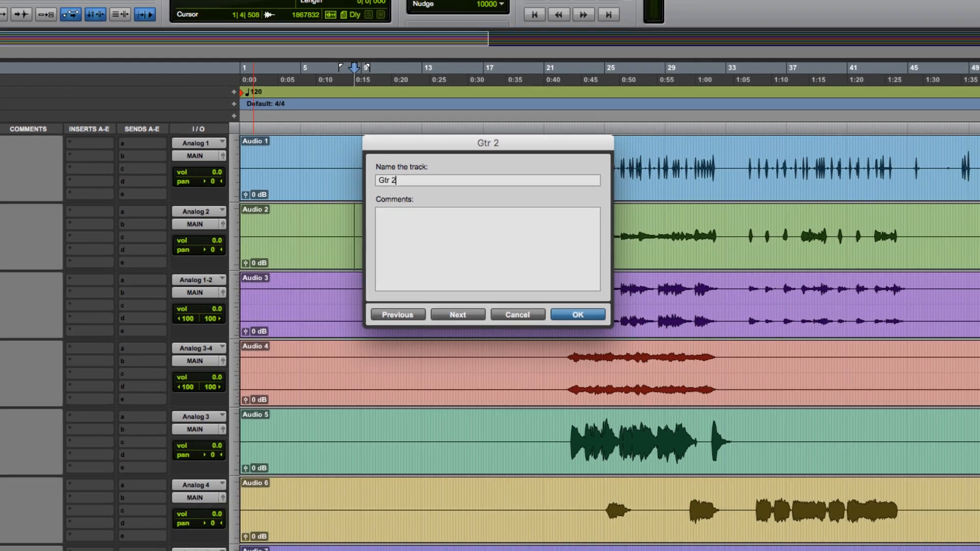
pyautogui.click(524, 317)
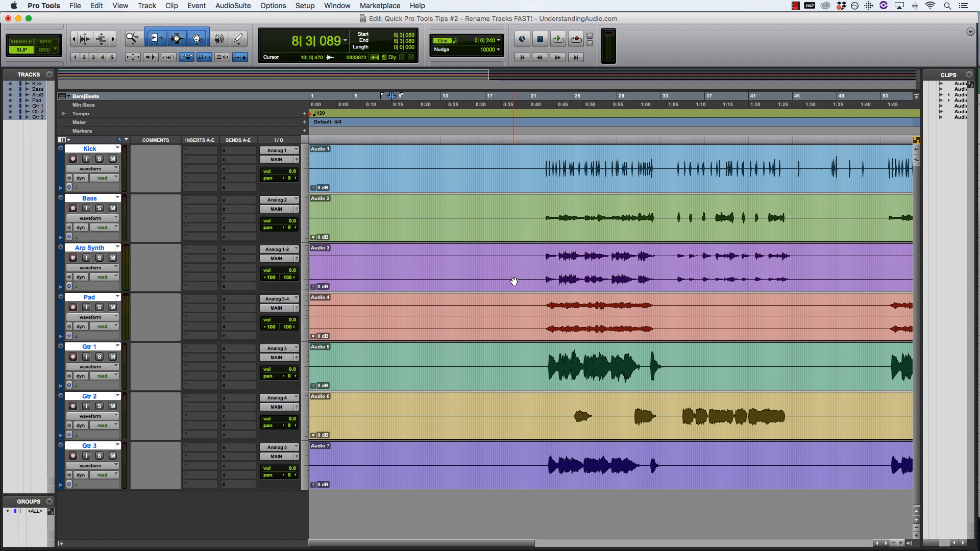
# Place the edit cursor near bar 23 on Arp Synth, and toggle solo on and off for Arp Synth and Pad in turn.
pyautogui.click(561, 258)
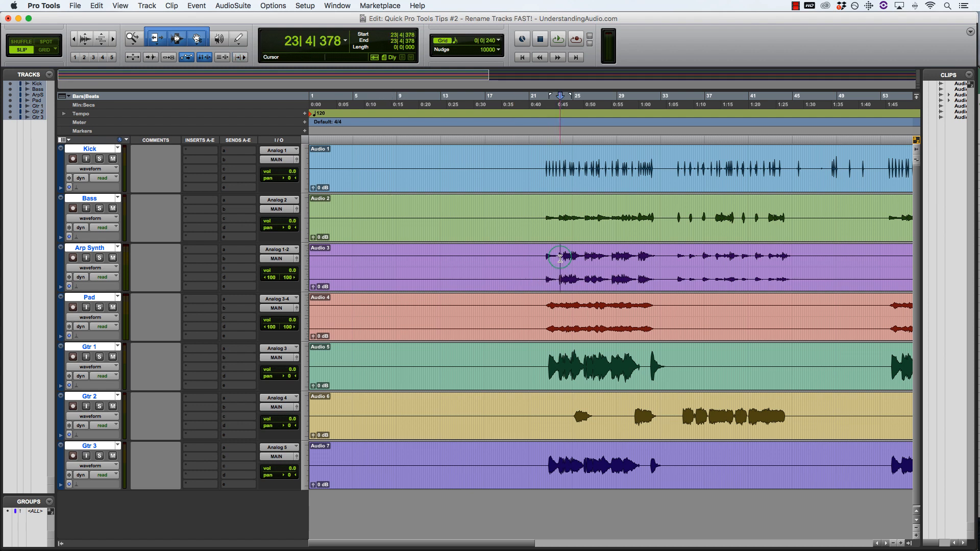
pyautogui.hotkey('shift', 's')
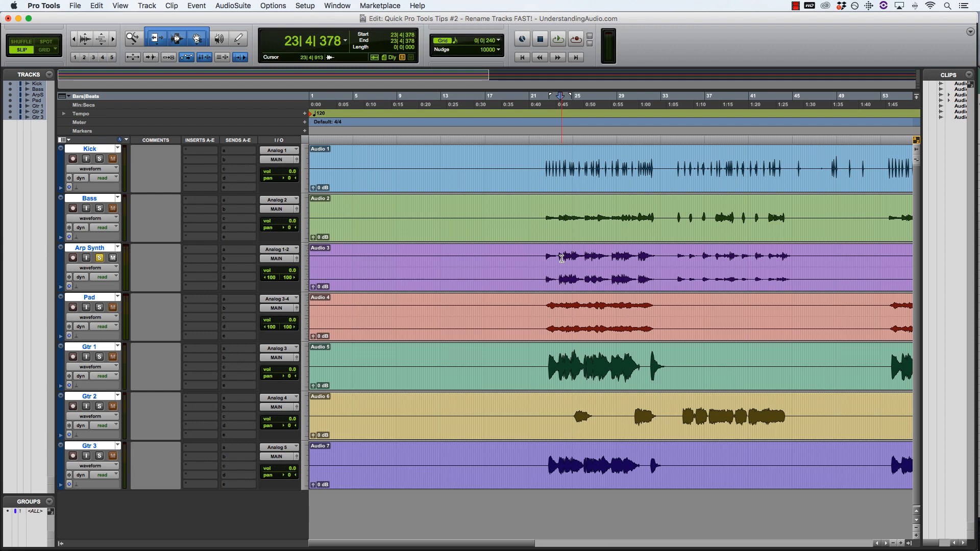
pyautogui.hotkey('shift', 's')
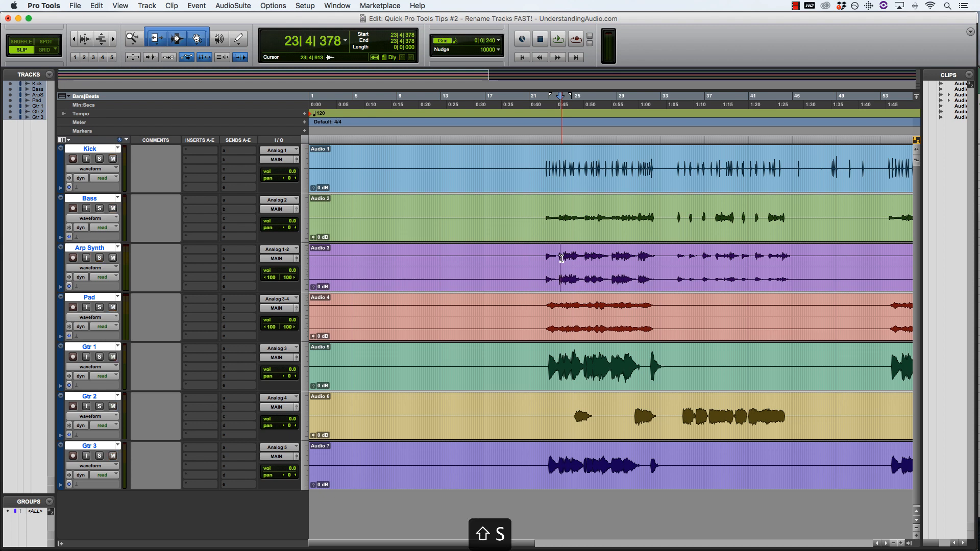
pyautogui.press(';')
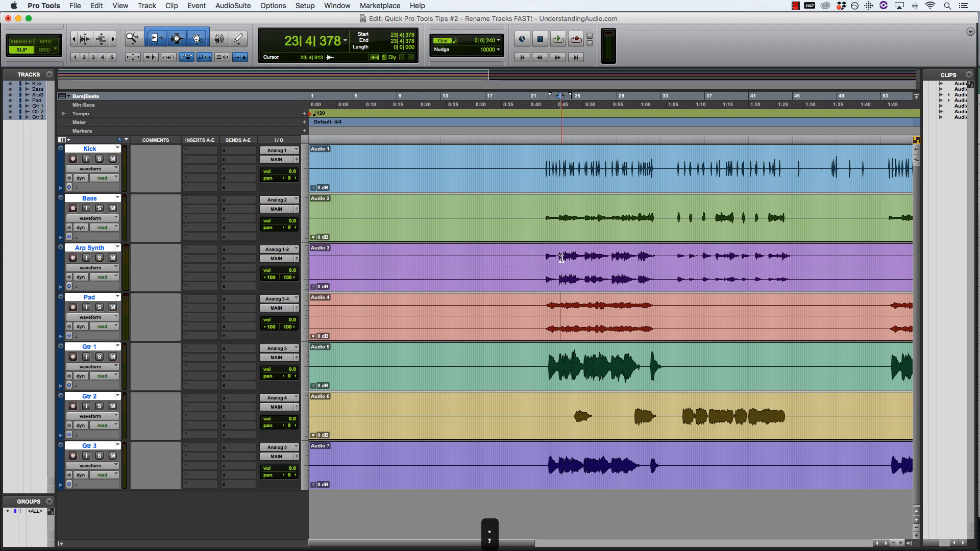
pyautogui.hotkey('shift', 's')
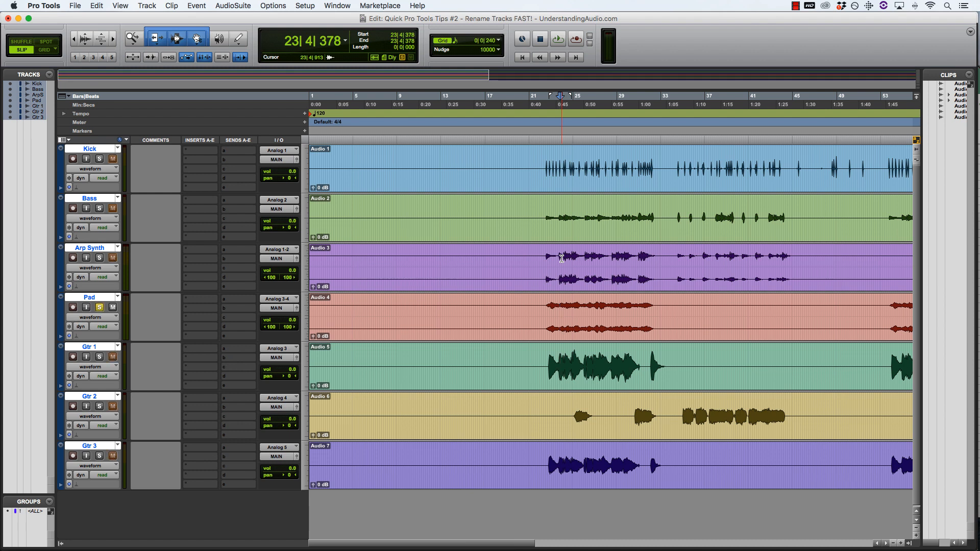
pyautogui.hotkey('shift', 's')
pyautogui.hotkey('shift', 's')
pyautogui.hotkey('shift', 's')
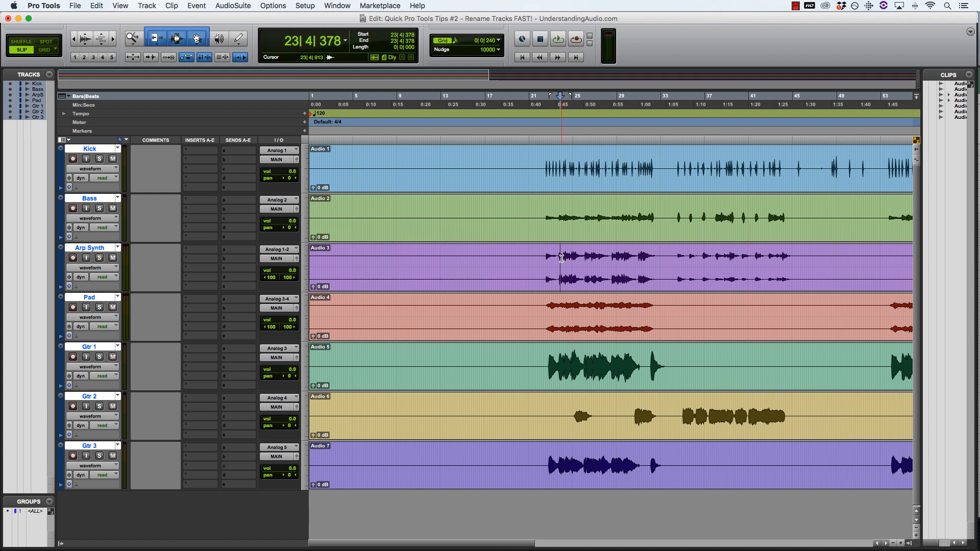